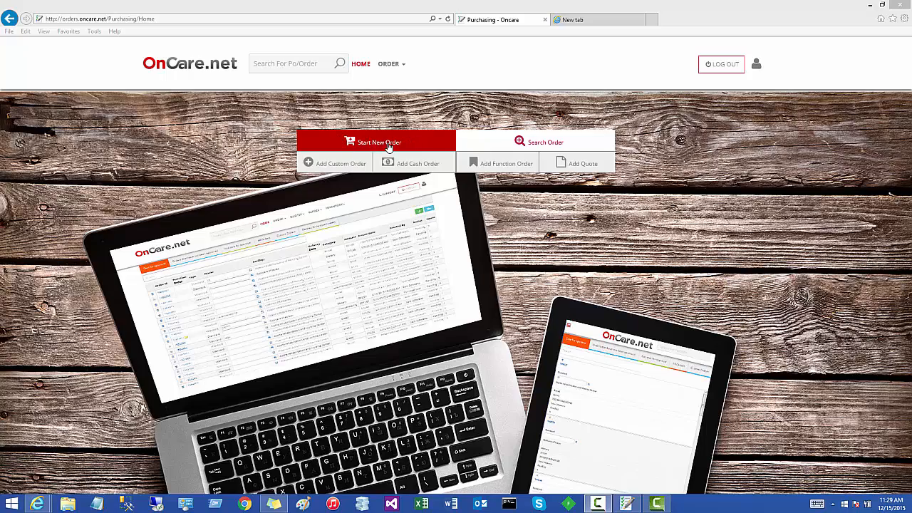
- Create a new order from the Copperas Office supplies order guide
{"action": "left_click", "coordinate": [389, 147]}
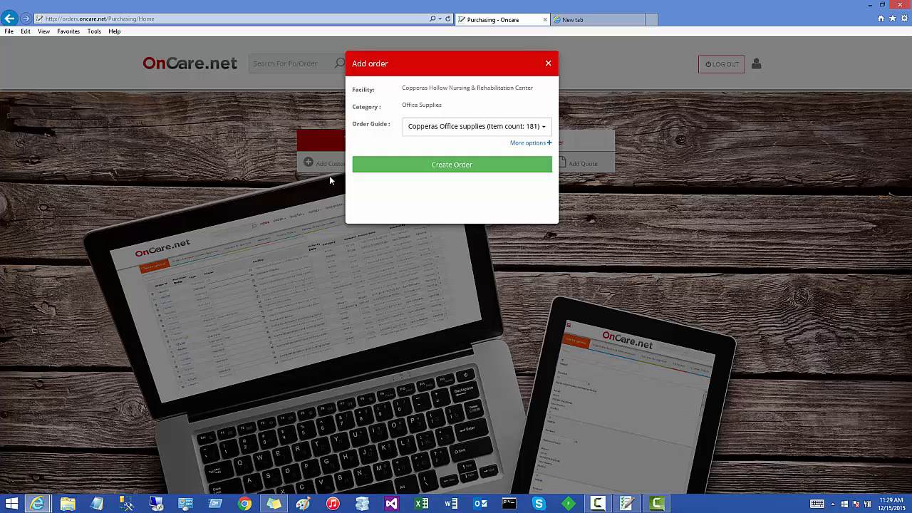
{"action": "left_click", "coordinate": [467, 127]}
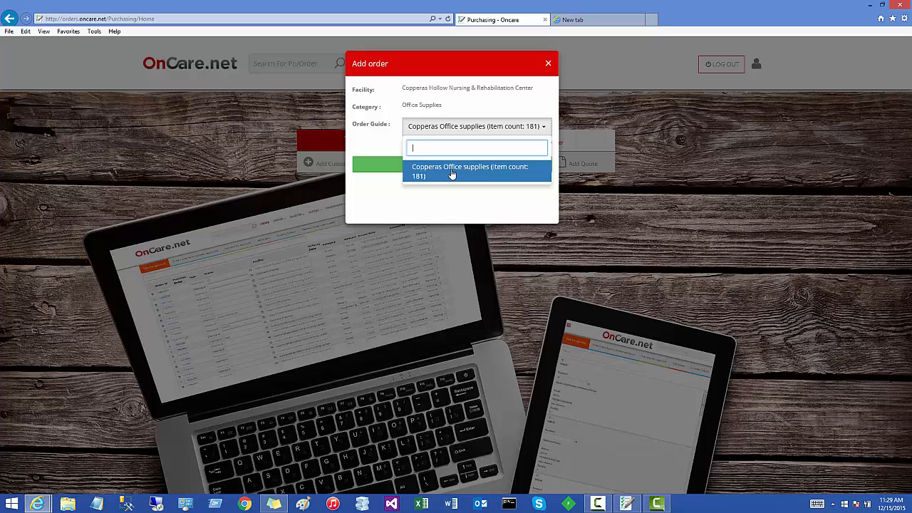
{"action": "left_click", "coordinate": [451, 173]}
{"action": "left_click", "coordinate": [452, 166]}
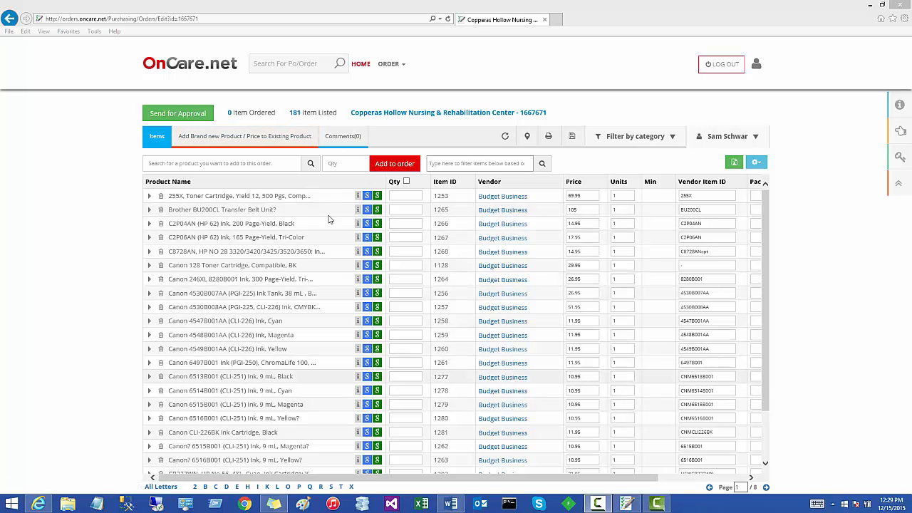
- Set the order quantity to 5 for the 255X toner, C2P04AN black ink, Canon 128 toner and Canon 246XL ink
{"action": "left_click", "coordinate": [409, 195]}
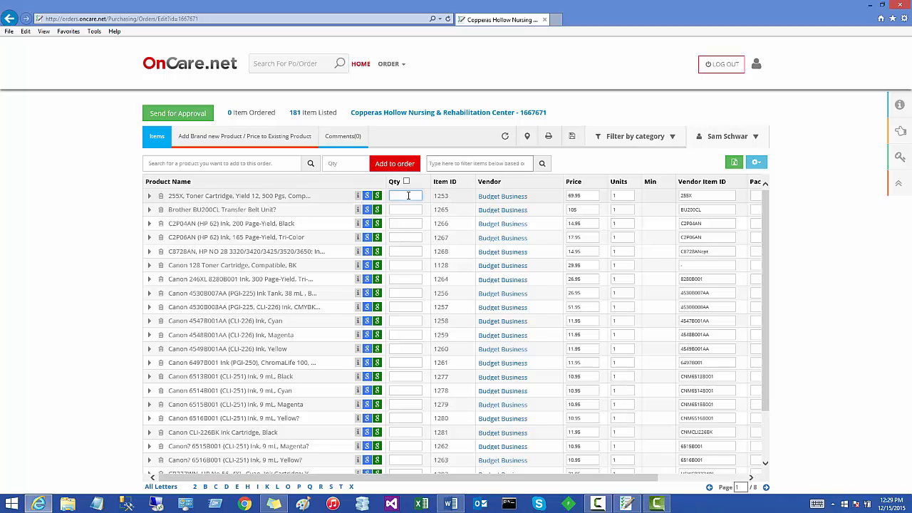
{"action": "type", "text": "5"}
{"action": "left_click", "coordinate": [402, 223]}
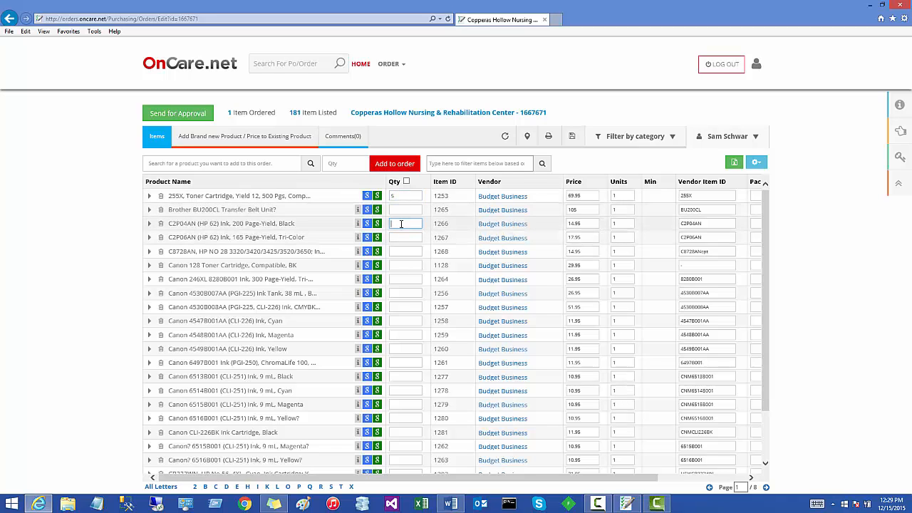
{"action": "type", "text": "5"}
{"action": "left_click", "coordinate": [401, 265]}
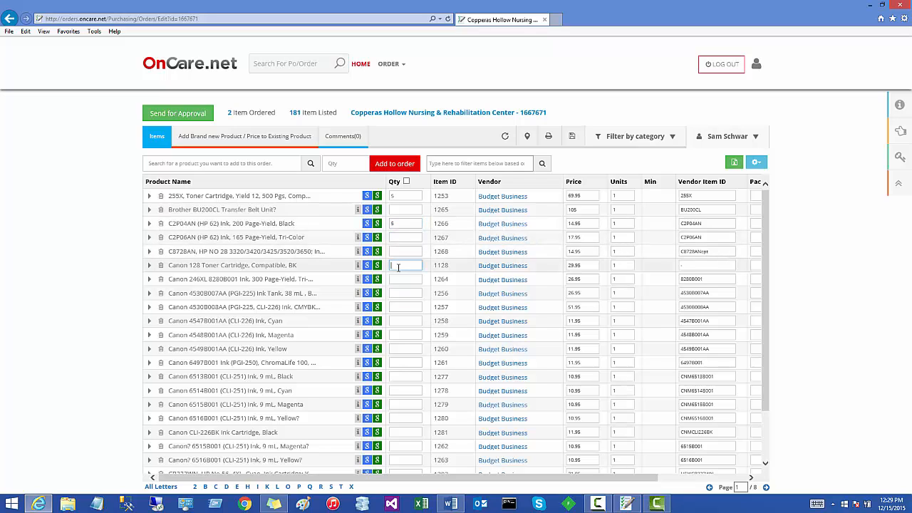
{"action": "type", "text": "5"}
{"action": "left_click", "coordinate": [399, 280]}
{"action": "type", "text": "5"}
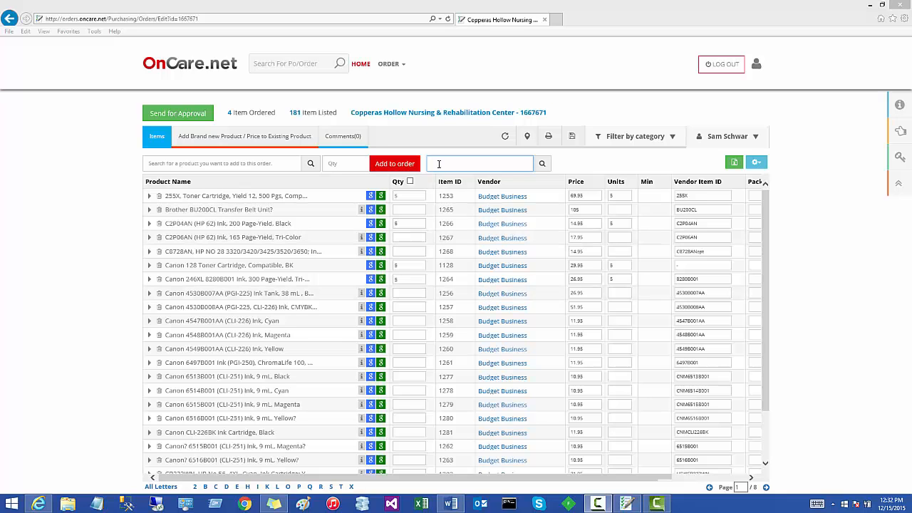
- Filter the order's item list by 255x and go to the quantity of the 255X toner cartridge
{"action": "left_click", "coordinate": [439, 164]}
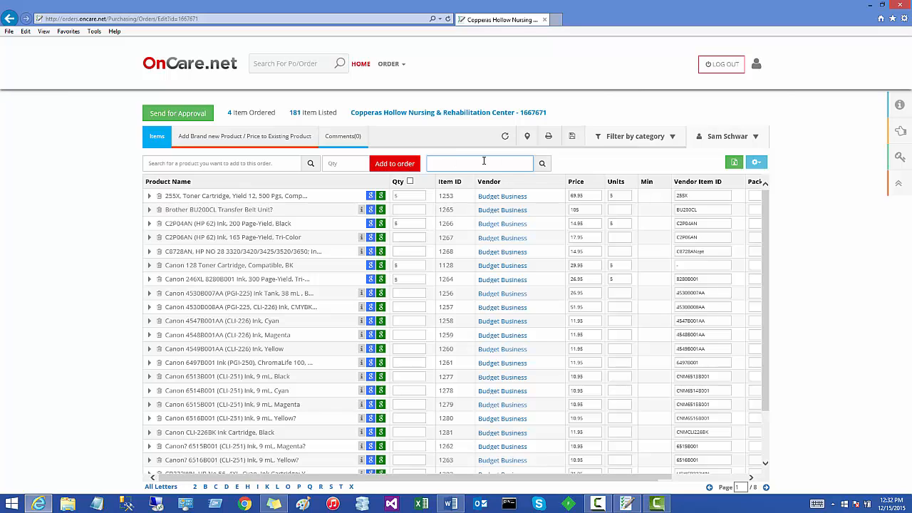
{"action": "type", "text": "255"}
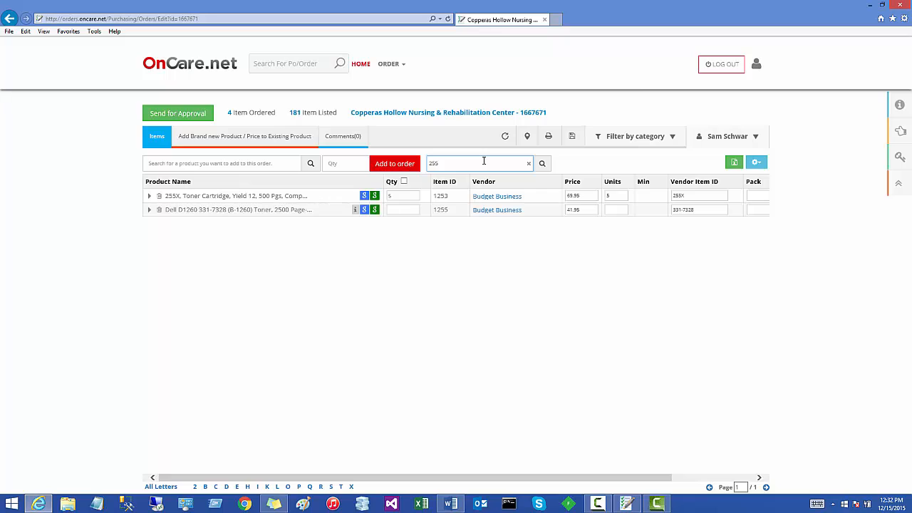
{"action": "type", "text": "x"}
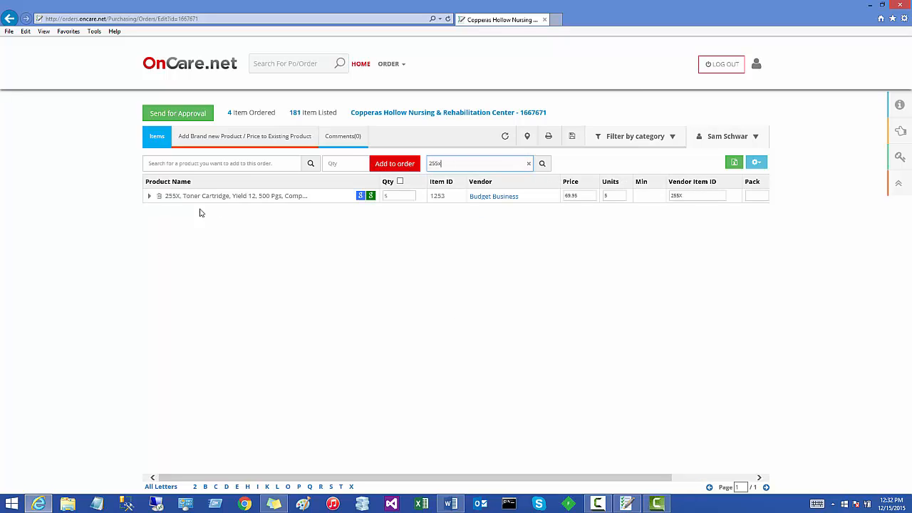
{"action": "left_click", "coordinate": [393, 197]}
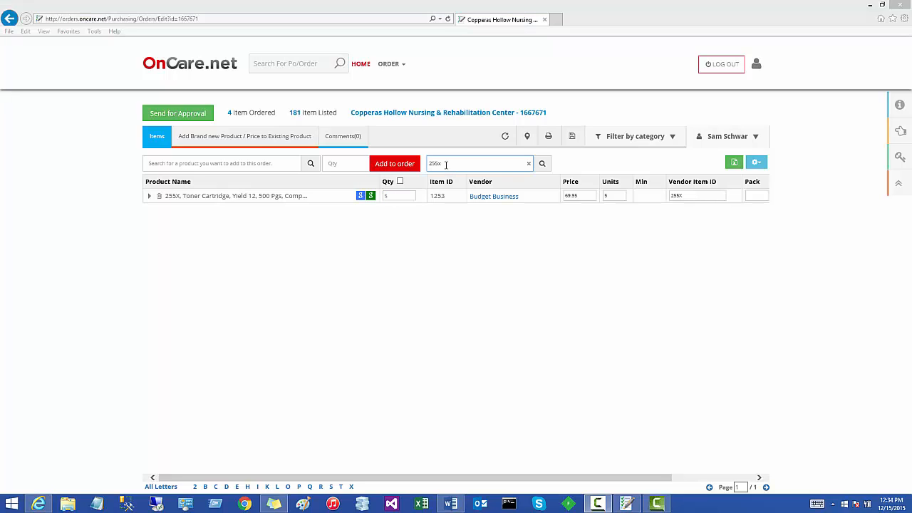
- Clear the 255x filter to list all order items again
{"action": "left_click", "coordinate": [446, 164]}
{"action": "left_click_drag", "start_coordinate": [445, 164], "coordinate": [421, 169]}
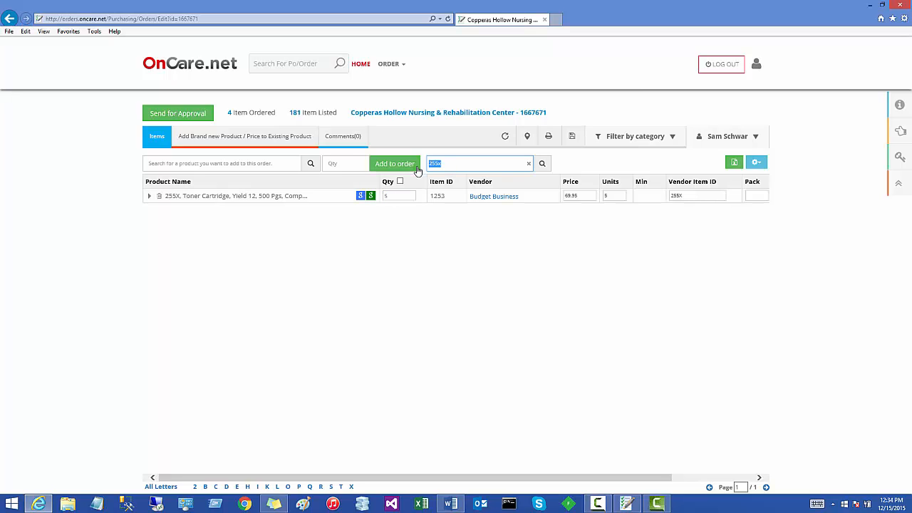
{"action": "key", "text": "BackSpace"}
{"action": "left_click", "coordinate": [530, 163]}
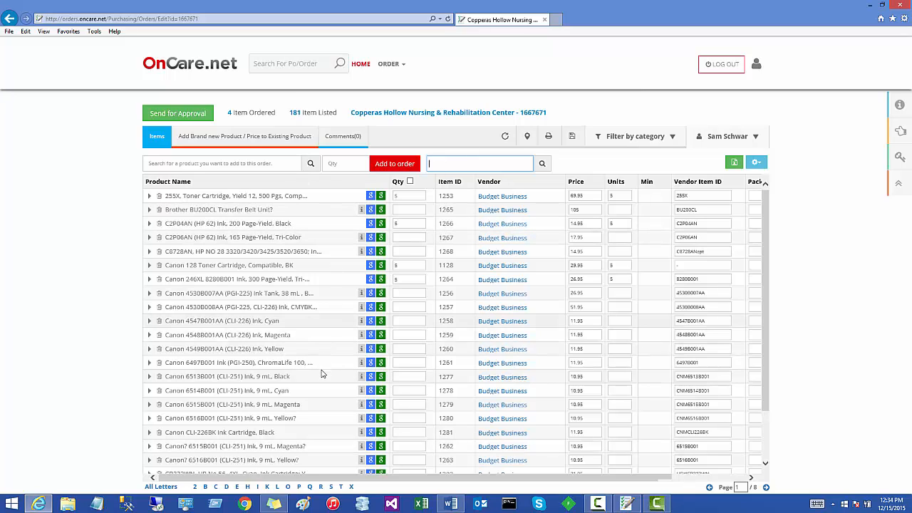
- Search for 255x in the product lookup and choose the 255X Toner Cartridge with a quantity of 2
{"action": "left_click", "coordinate": [199, 164]}
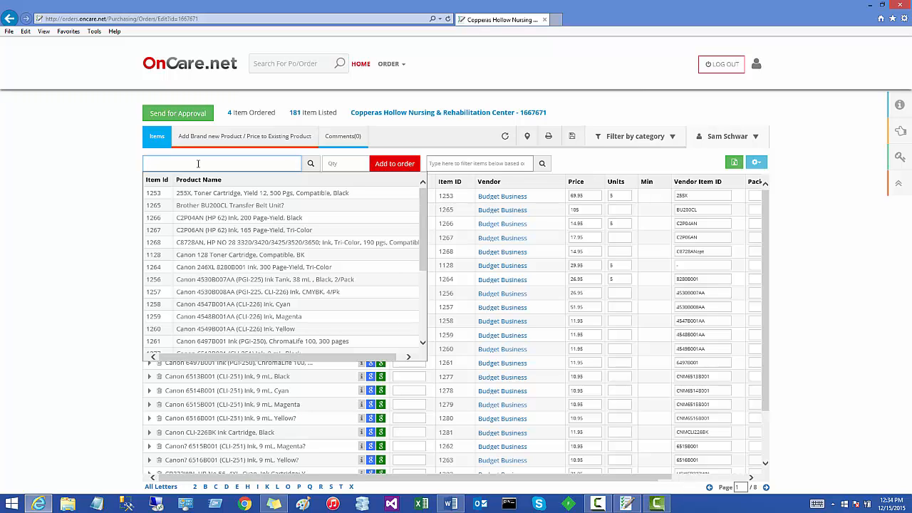
{"action": "left_click", "coordinate": [171, 432]}
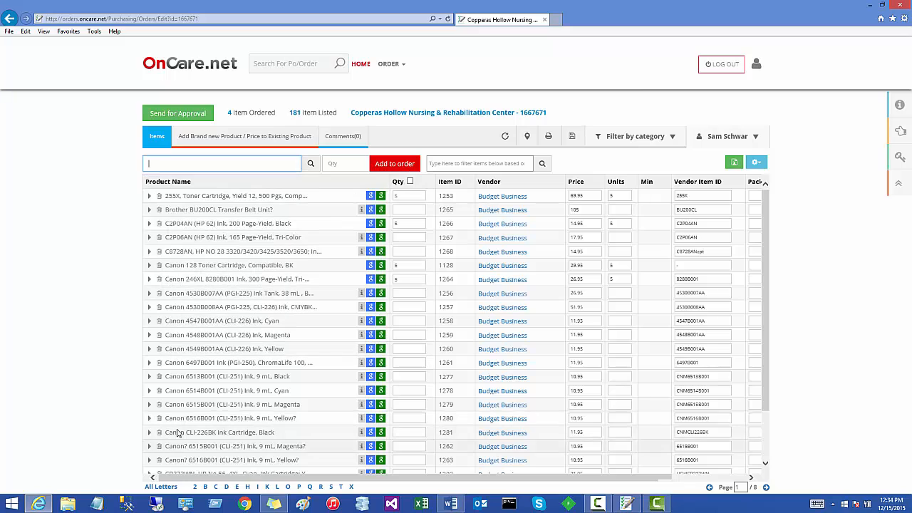
{"action": "left_click", "coordinate": [176, 163]}
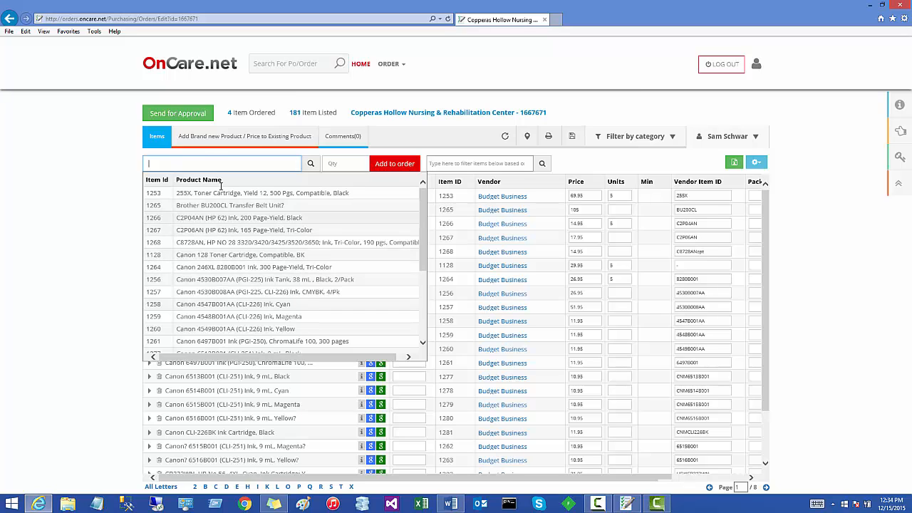
{"action": "type", "text": "255"}
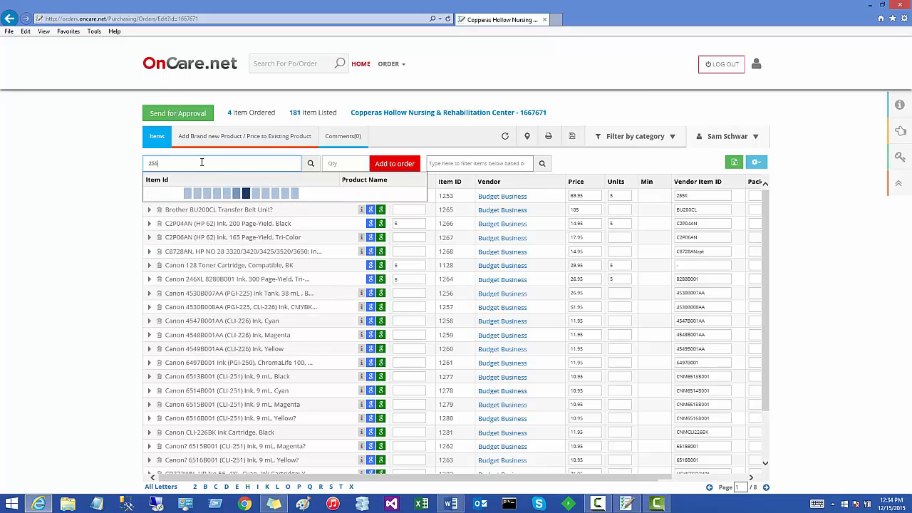
{"action": "type", "text": "x"}
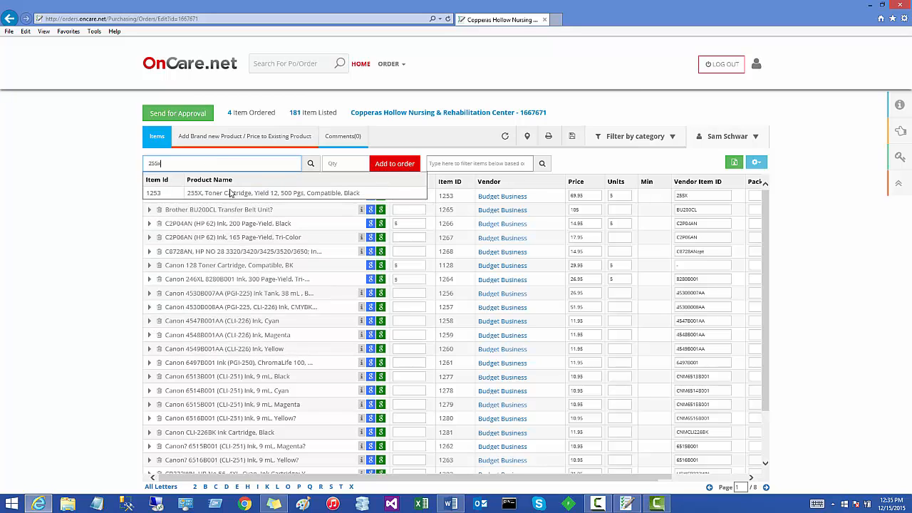
{"action": "left_click", "coordinate": [235, 193]}
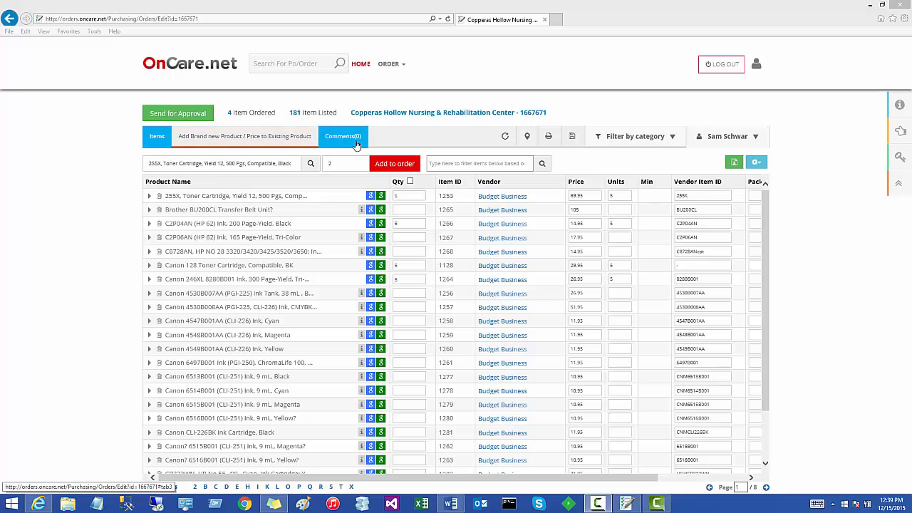
- Add the comment "this is a test order" to the order
{"action": "left_click", "coordinate": [355, 140]}
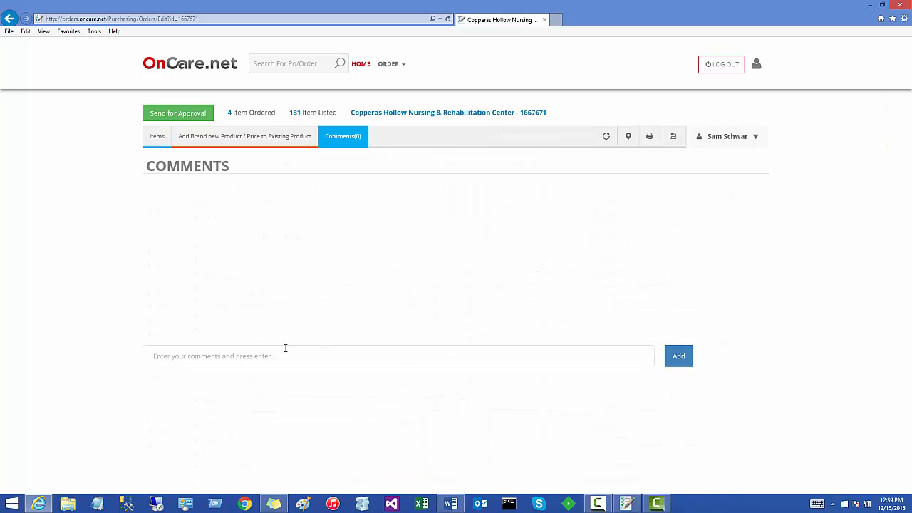
{"action": "left_click", "coordinate": [207, 357]}
{"action": "type", "text": "this is a test order"}
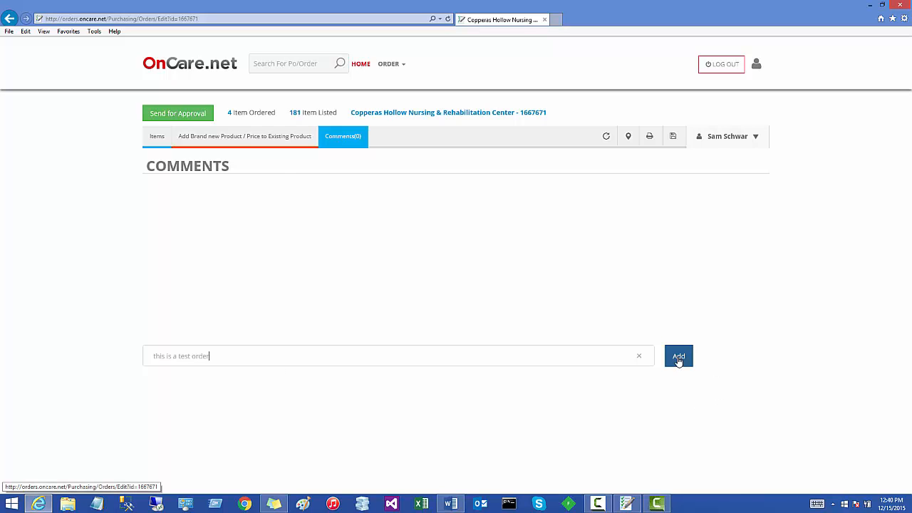
{"action": "left_click", "coordinate": [678, 359]}
{"action": "left_click", "coordinate": [229, 363]}
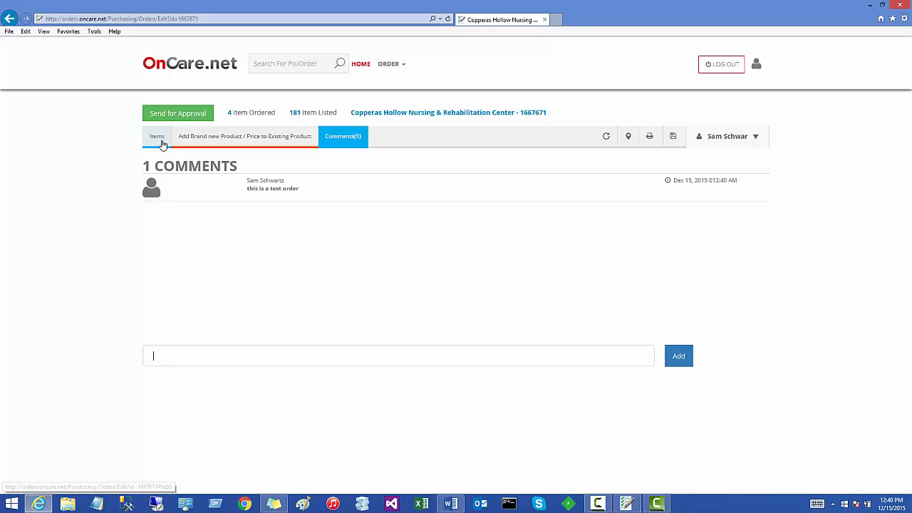
- Give the 255X toner item the PO note "i want a green one" and the internal note "test internal note"
{"action": "left_click", "coordinate": [158, 139]}
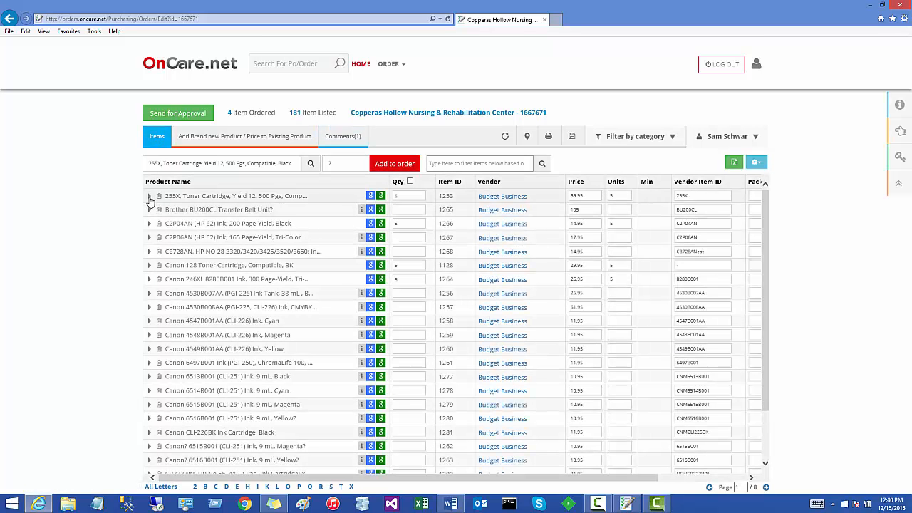
{"action": "left_click", "coordinate": [149, 197]}
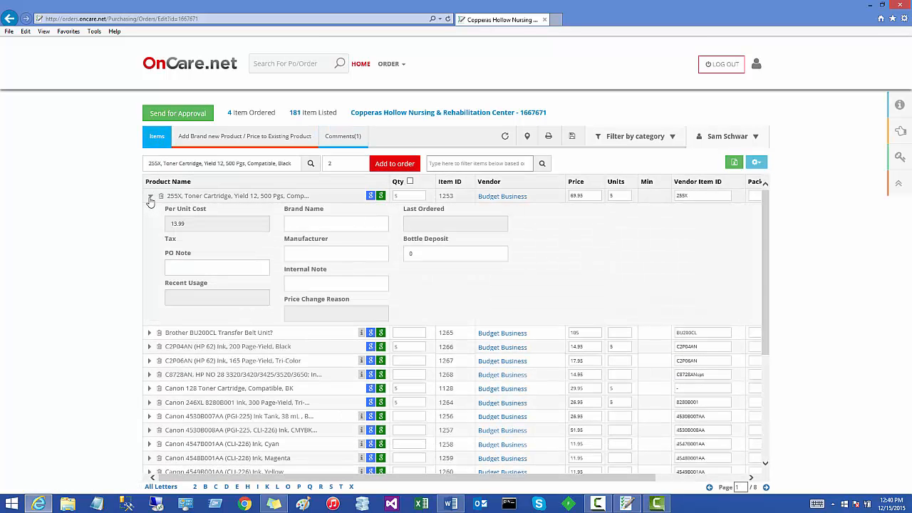
{"action": "left_click", "coordinate": [192, 267]}
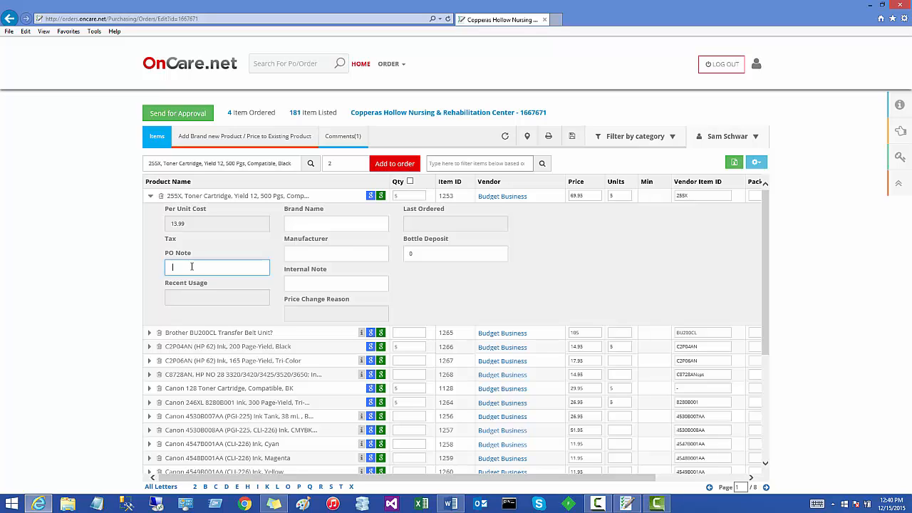
{"action": "type", "text": "i want a green one"}
{"action": "left_click", "coordinate": [321, 285]}
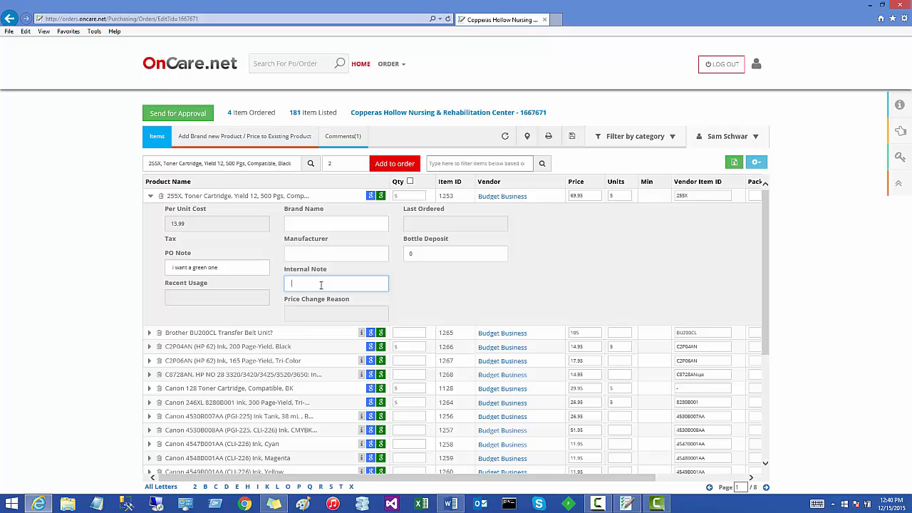
{"action": "type", "text": "test internal note"}
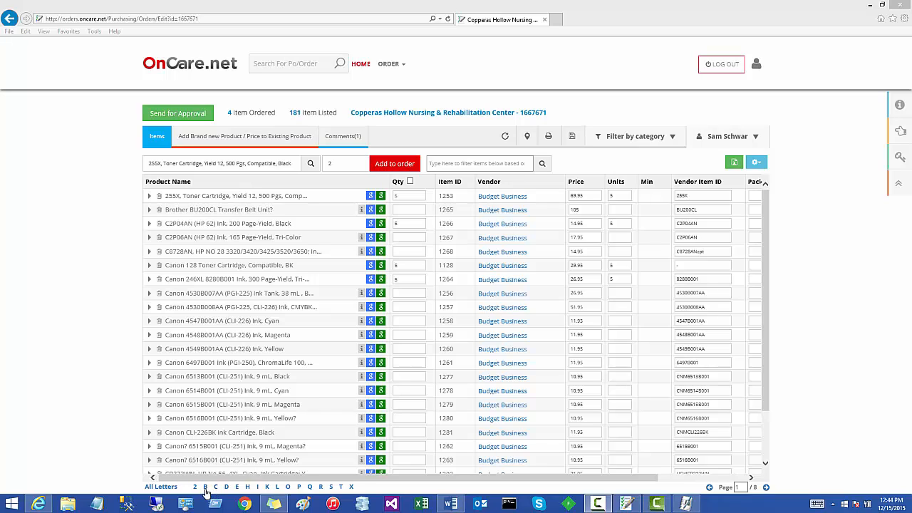
- Browse the order items by the letter B, return to all letters, and go to page 3 of the list
{"action": "left_click", "coordinate": [205, 487]}
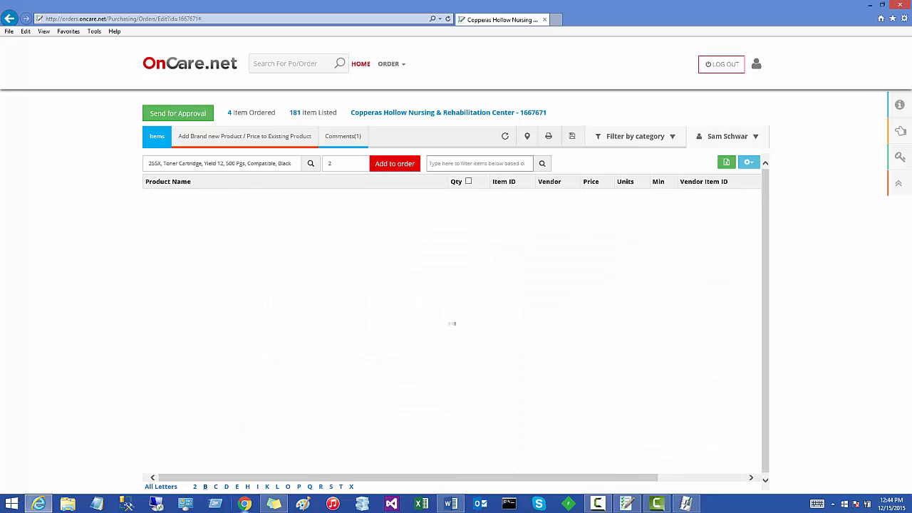
{"action": "left_click", "coordinate": [161, 487]}
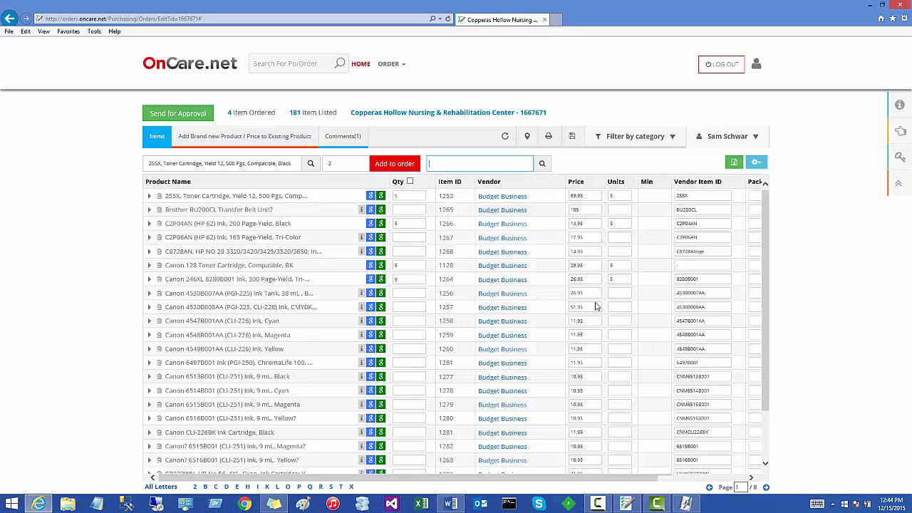
{"action": "left_click", "coordinate": [766, 489]}
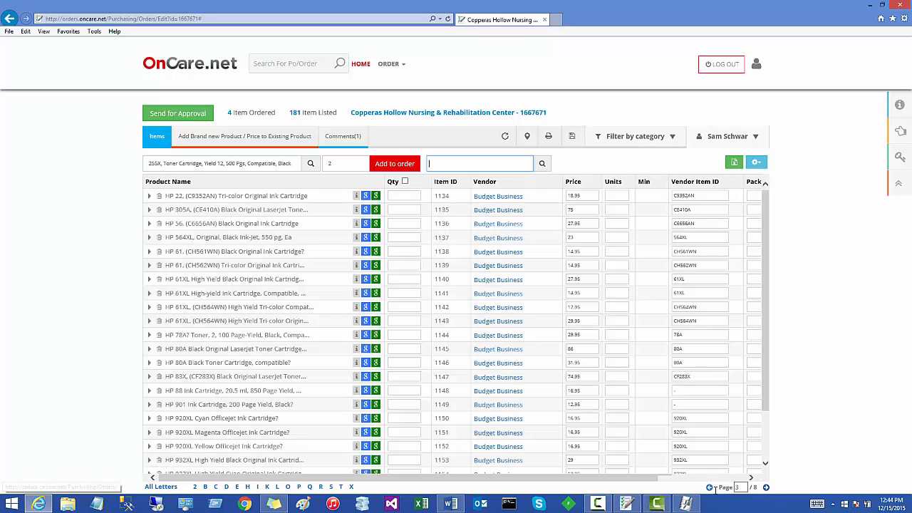
{"action": "double_click", "coordinate": [739, 487]}
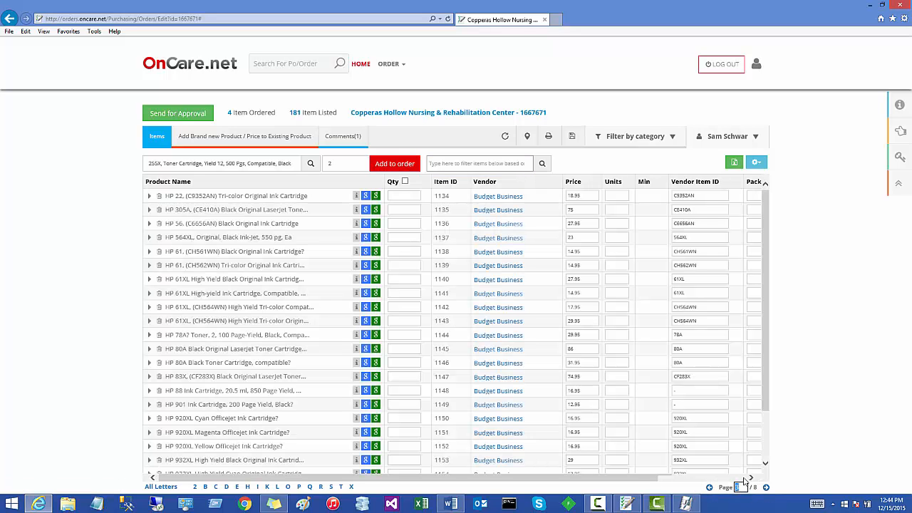
{"action": "type", "text": "3"}
{"action": "key", "text": "Return"}
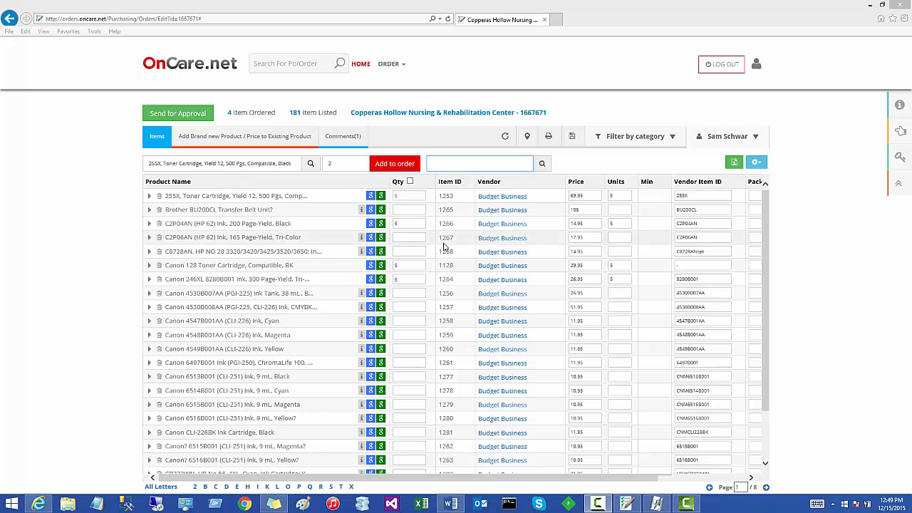
- Show only the items that have an order quantity, and restore the full item list
{"action": "left_click", "coordinate": [410, 182]}
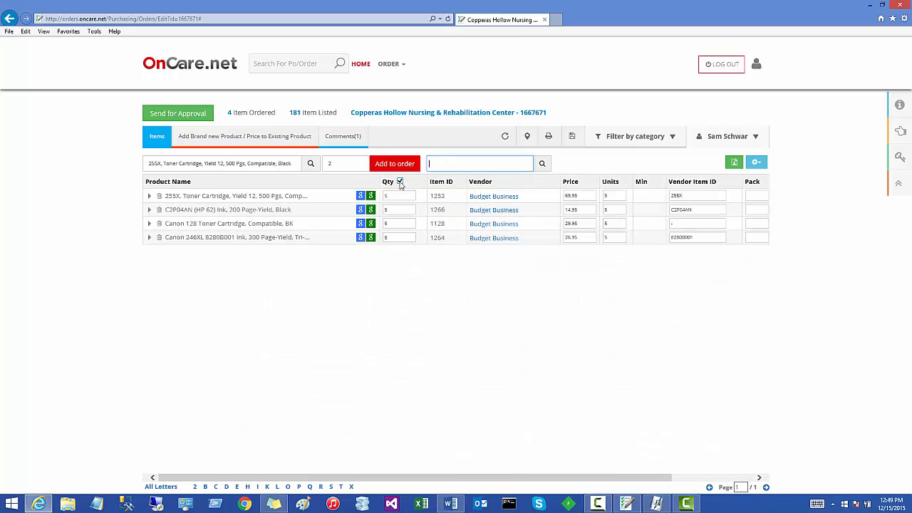
{"action": "left_click", "coordinate": [400, 181]}
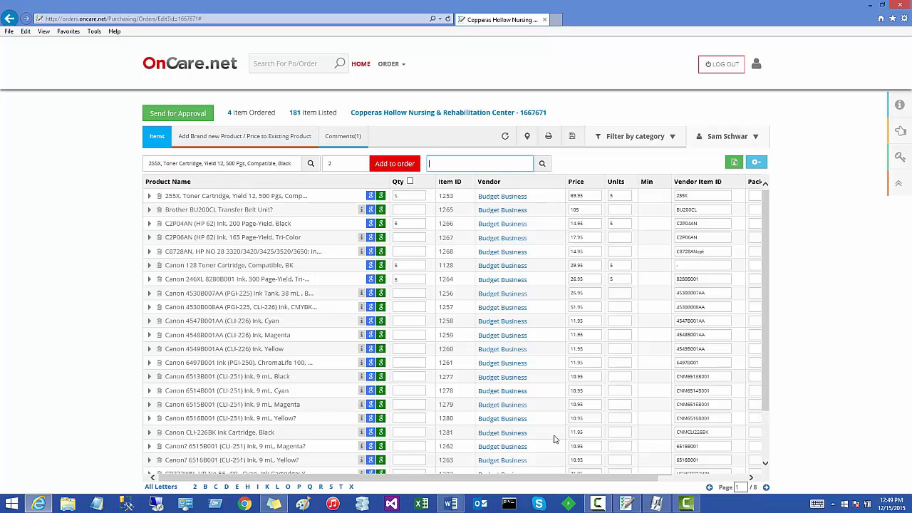
{"action": "scroll", "coordinate": [571, 479], "scroll_direction": "right", "scroll_amount": 3}
{"action": "scroll", "coordinate": [570, 479], "scroll_direction": "left", "scroll_amount": 3}
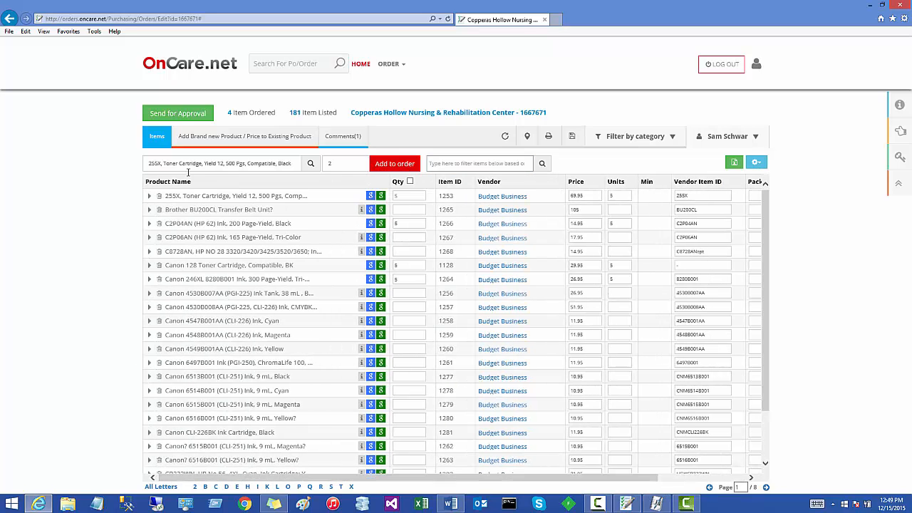
- Move the Qty column ahead of Product Name in the grid settings and save the column layout
{"action": "left_click", "coordinate": [757, 163]}
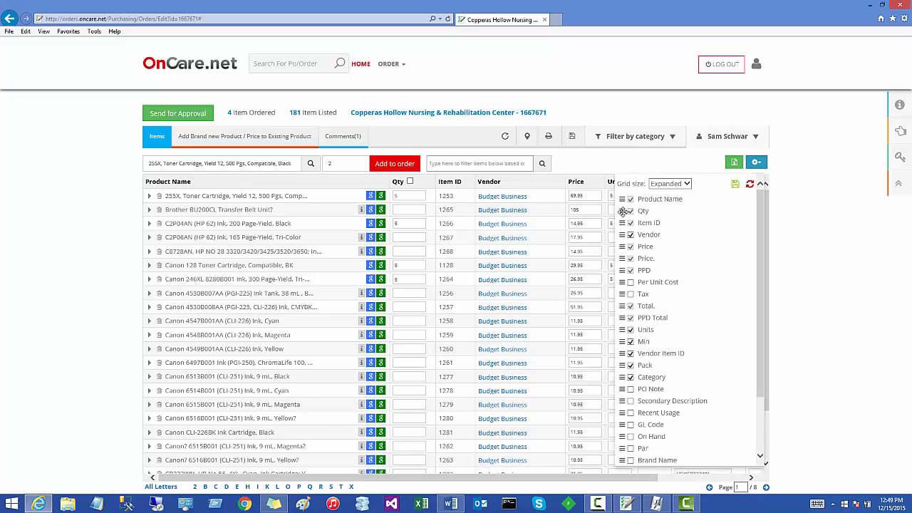
{"action": "left_click_drag", "start_coordinate": [621, 212], "coordinate": [622, 197]}
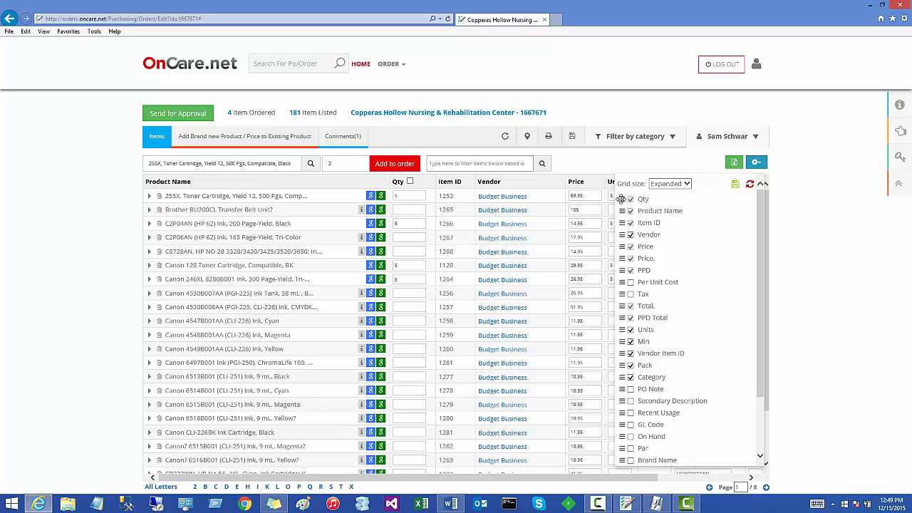
{"action": "left_click", "coordinate": [738, 190]}
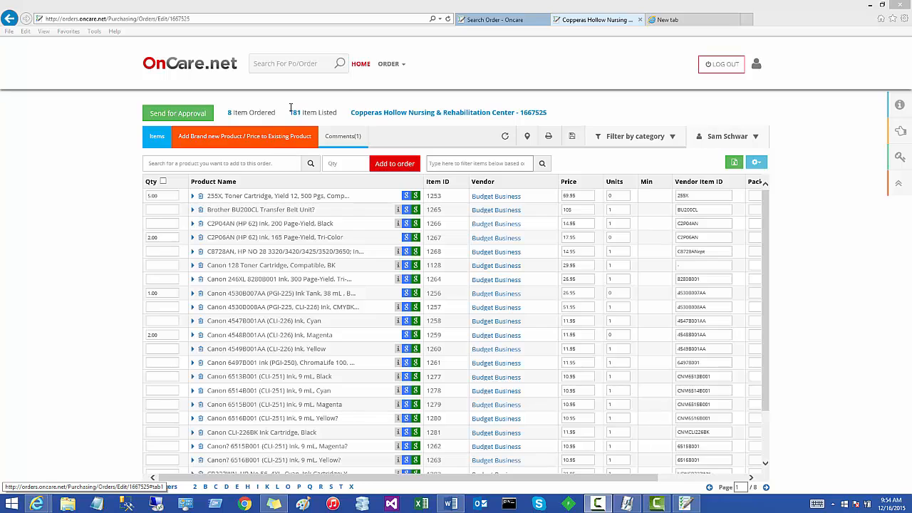
- Open the order search and list the orders not sent for approval
{"action": "left_click", "coordinate": [390, 64]}
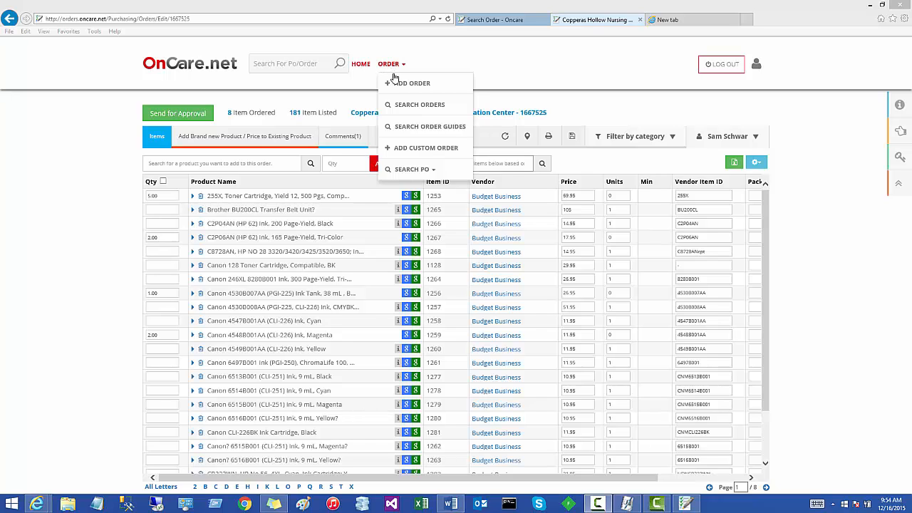
{"action": "left_click", "coordinate": [399, 107]}
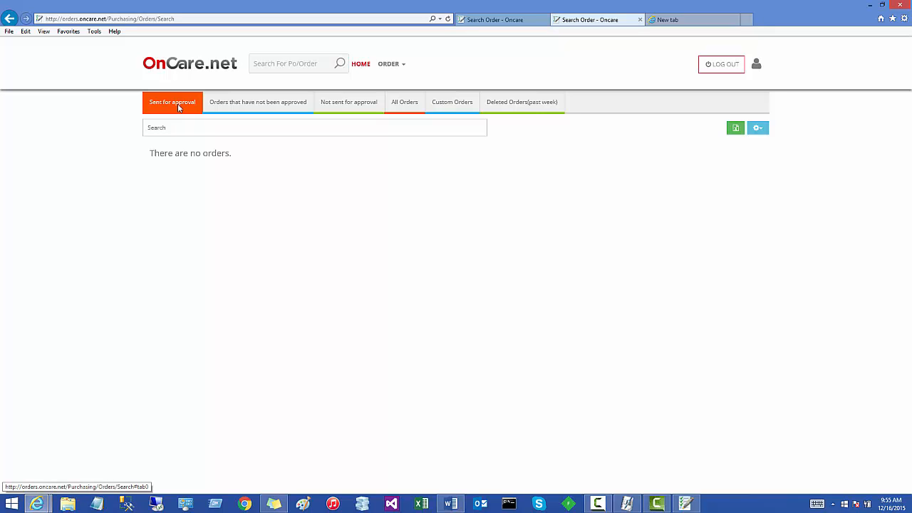
{"action": "left_click", "coordinate": [360, 107]}
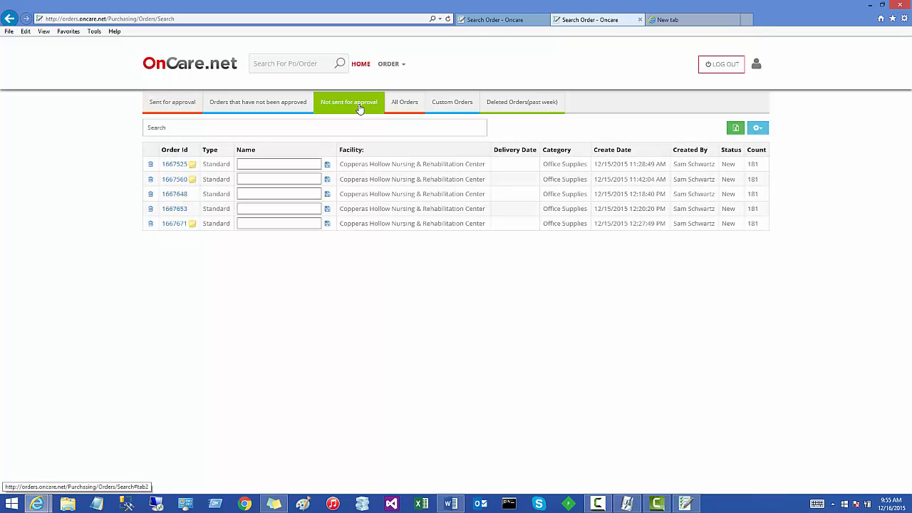